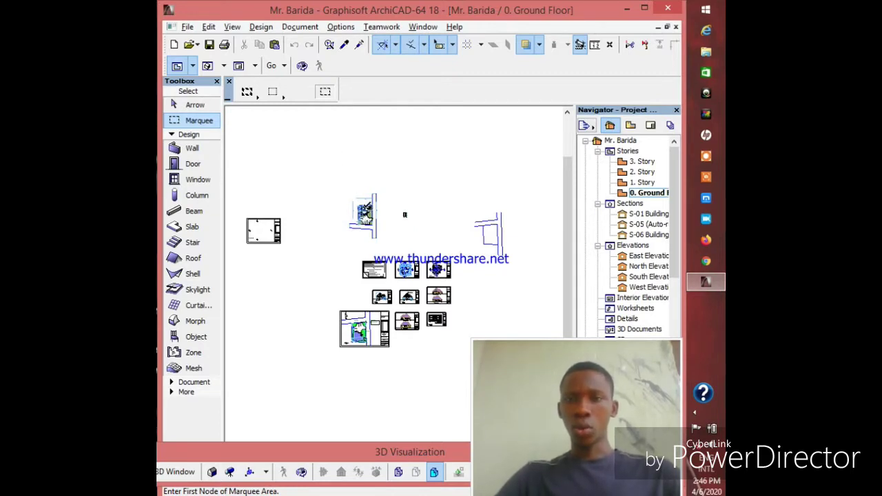
# Zoom into the Ground Floor site plan around the bungalow, then zoom back out slightly
pyautogui.scroll(1, 405, 215)
pyautogui.scroll(1, 412, 216)
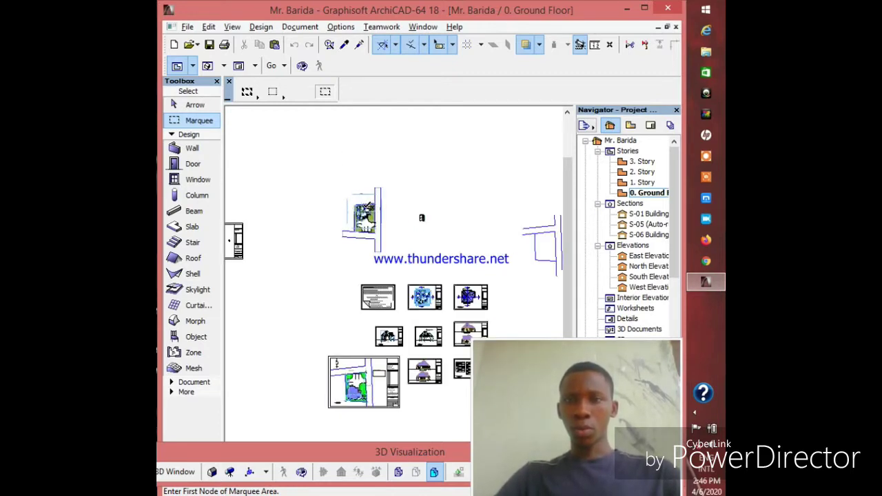
pyautogui.scroll(1, 422, 218)
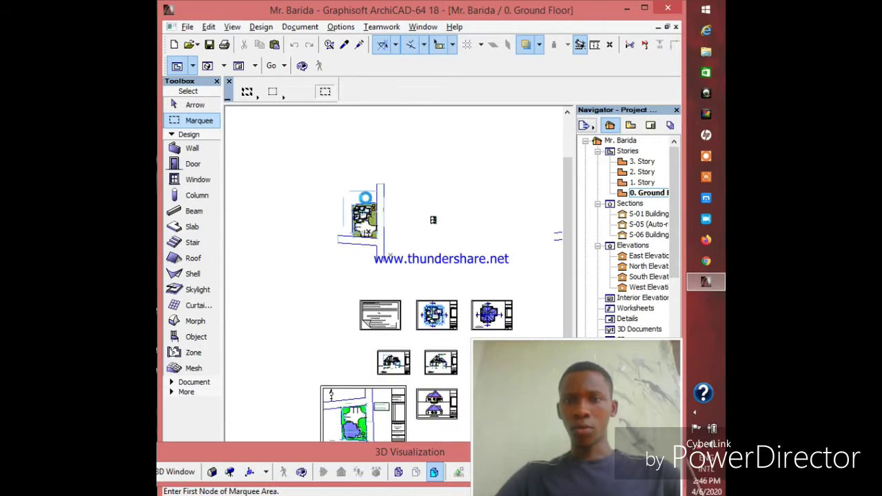
pyautogui.scroll(5, 365, 203)
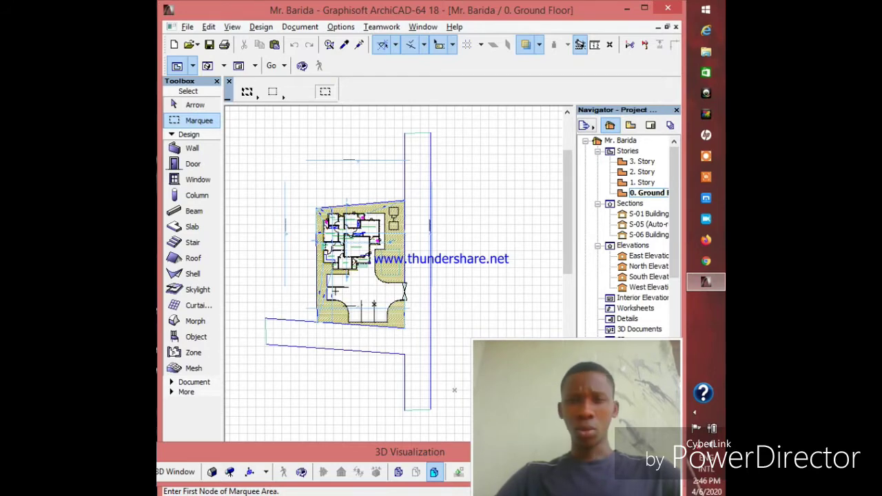
pyautogui.scroll(2, 335, 292)
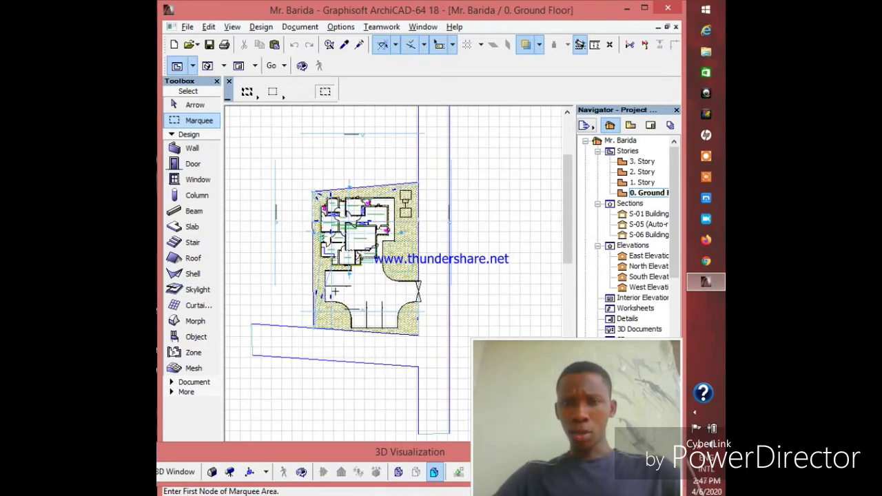
pyautogui.scroll(3, 335, 291)
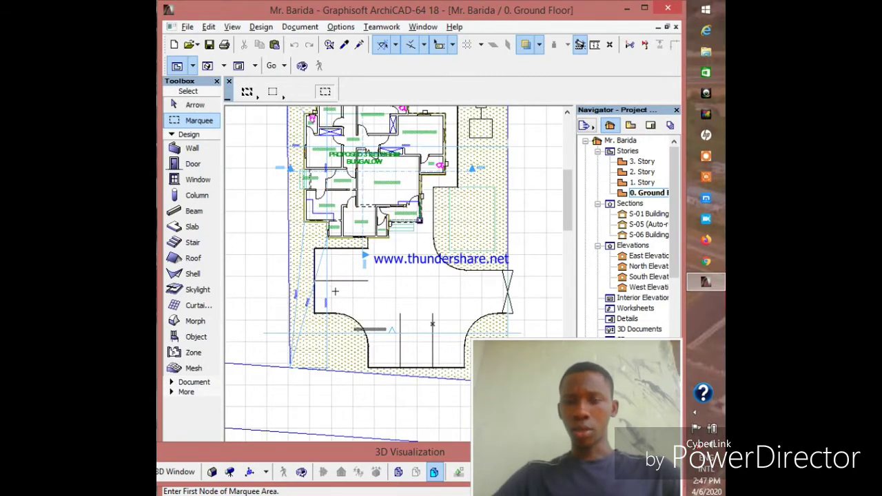
pyautogui.scroll(-1, 335, 291)
pyautogui.scroll(-2, 335, 291)
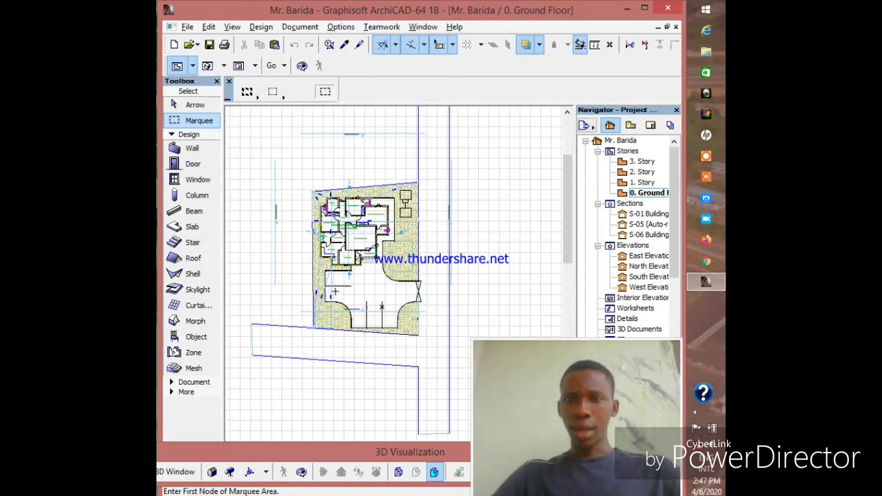
pyautogui.scroll(-1, 336, 292)
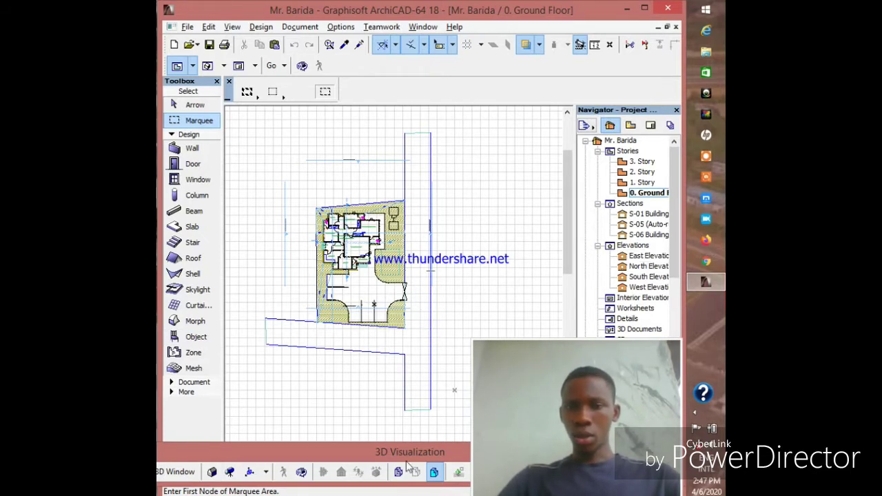
# Dock the 3D Visualization toolbar above the plan, resize the window, and switch to the 3D view with F3
pyautogui.moveTo(393, 453); pyautogui.dragTo(390, 80)
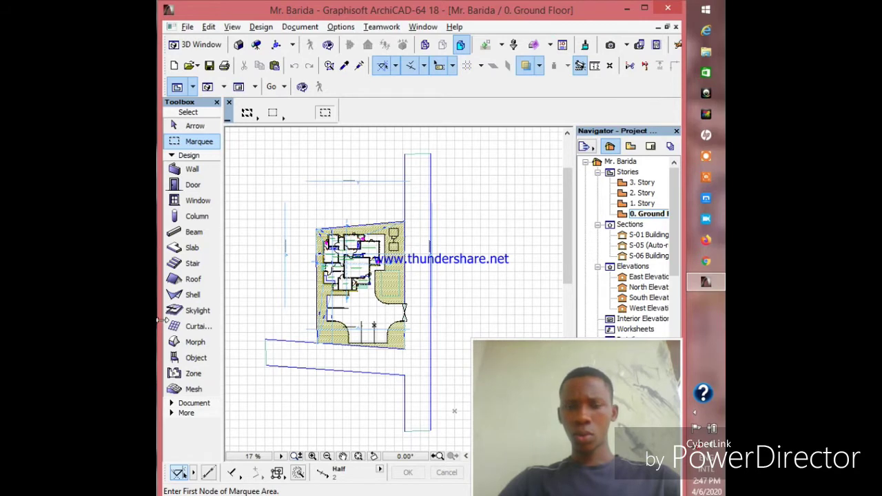
pyautogui.moveTo(160, 321); pyautogui.dragTo(156, 321)
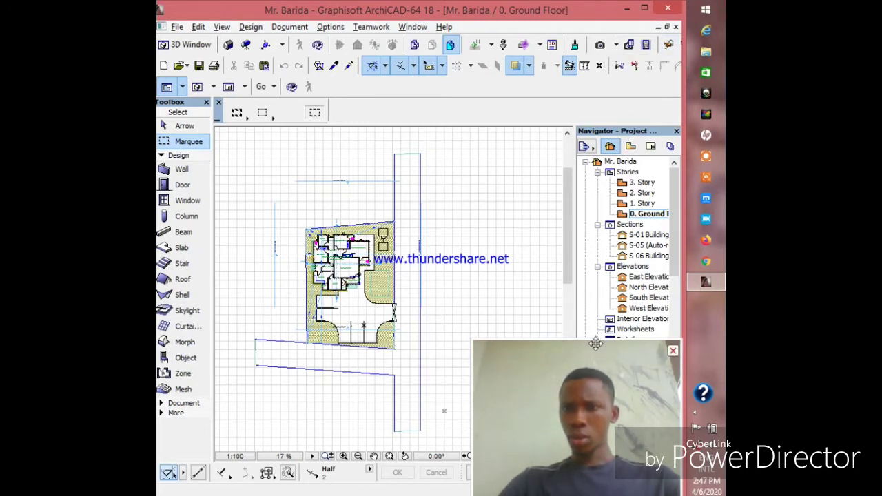
pyautogui.moveTo(595, 344); pyautogui.dragTo(381, 351)
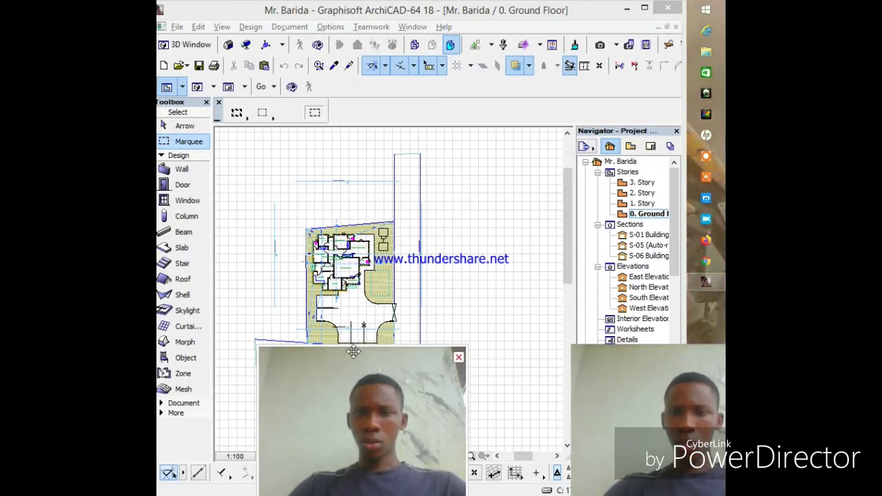
pyautogui.moveTo(363, 352); pyautogui.dragTo(256, 349)
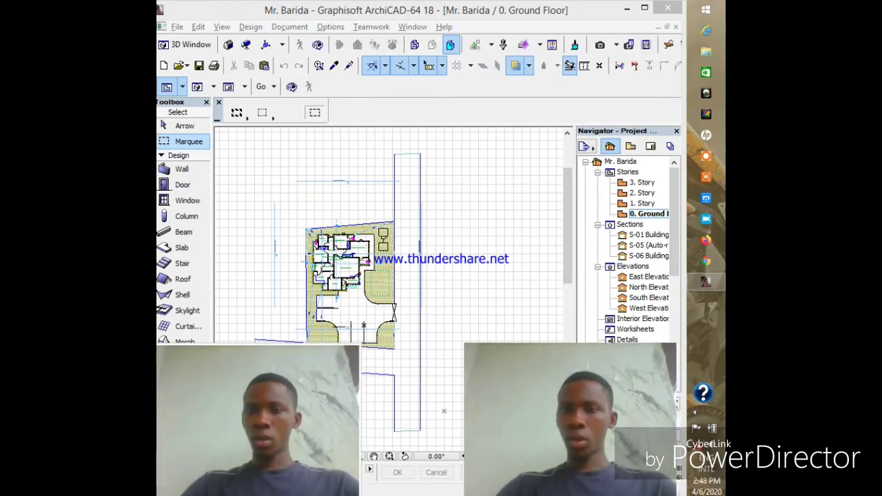
pyautogui.scroll(-1, 627, 248)
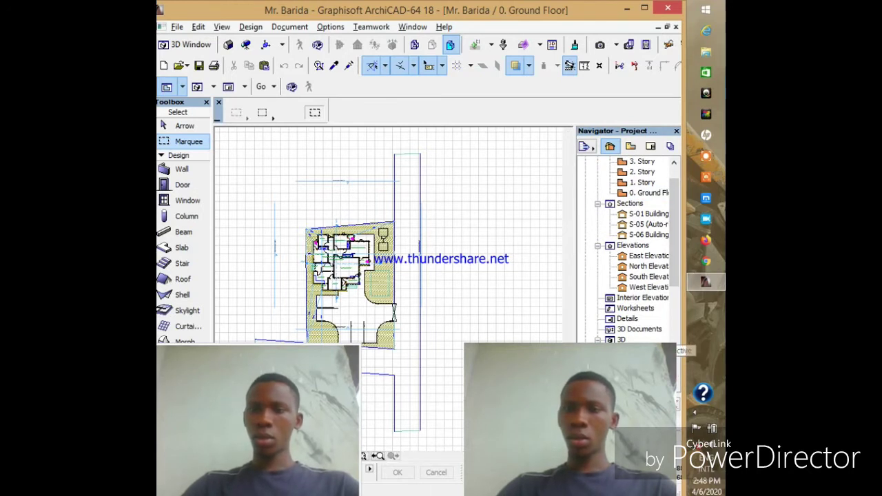
pyautogui.press('F3')
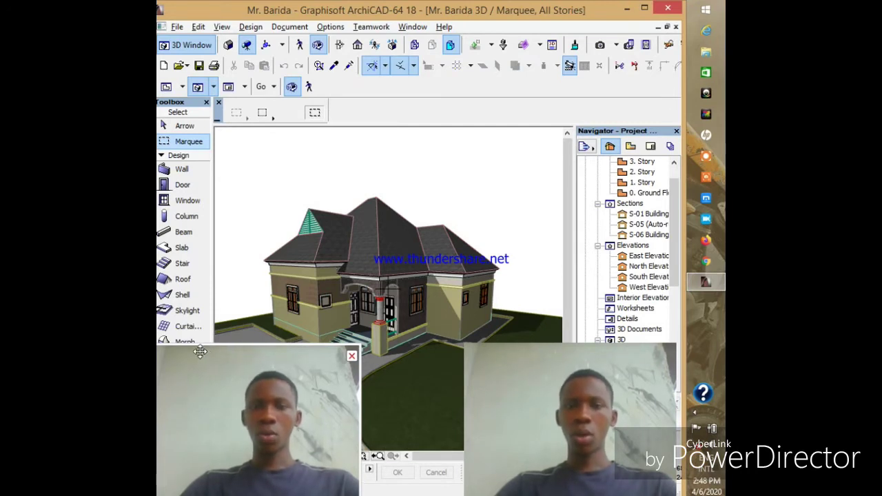
pyautogui.moveTo(200, 352); pyautogui.dragTo(525, 354)
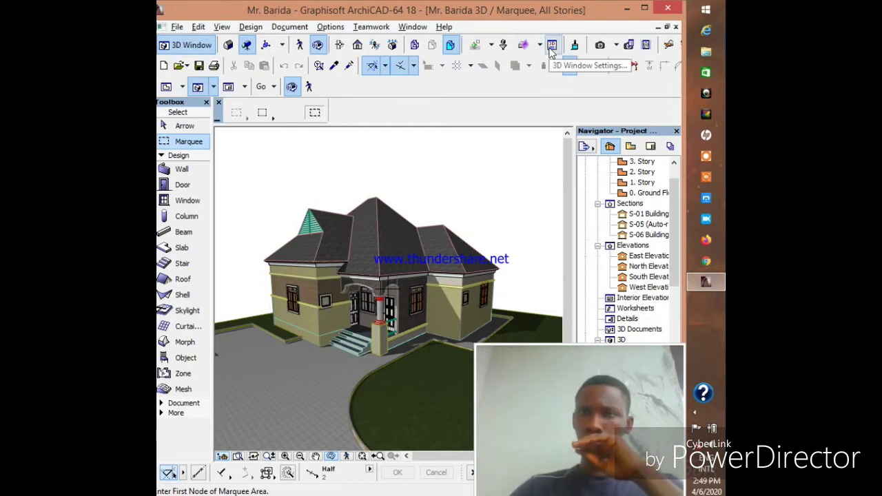
# Set 3D Window Settings to Contours Off, Transparency in Shading Off, Sun Shadows On, Single Color background
pyautogui.click(552, 50)
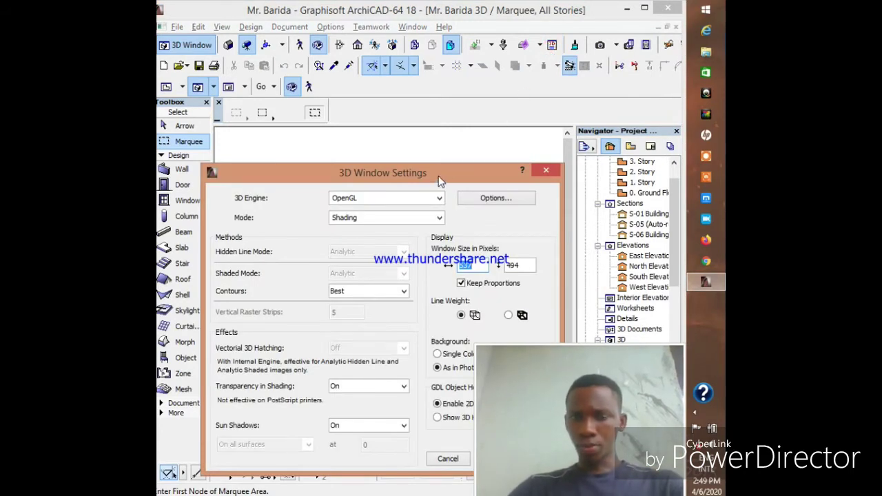
pyautogui.moveTo(439, 175); pyautogui.dragTo(453, 140)
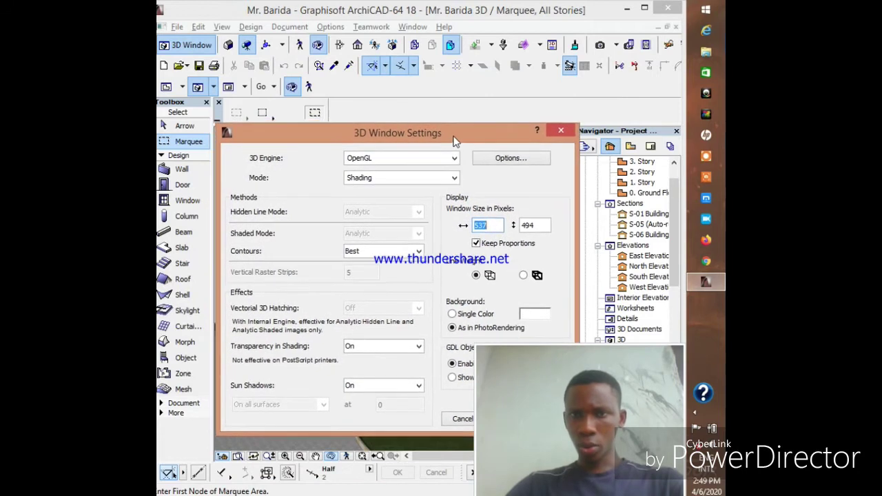
pyautogui.click(419, 252)
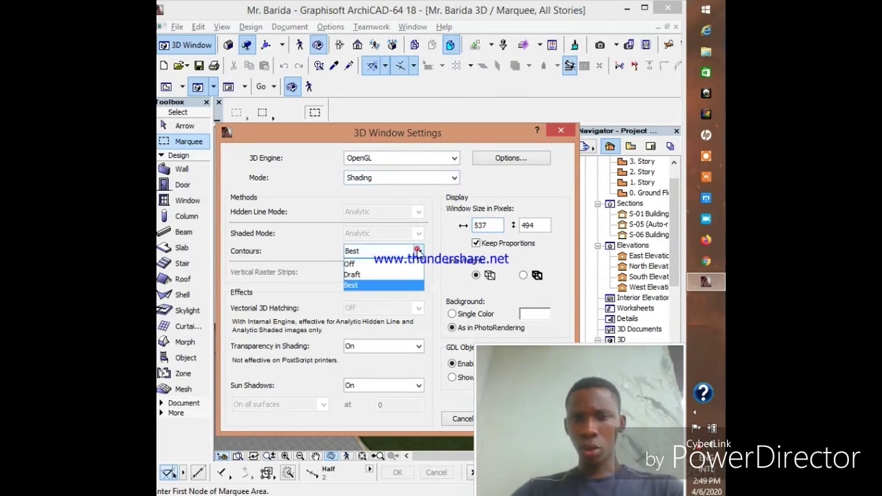
pyautogui.click(381, 274)
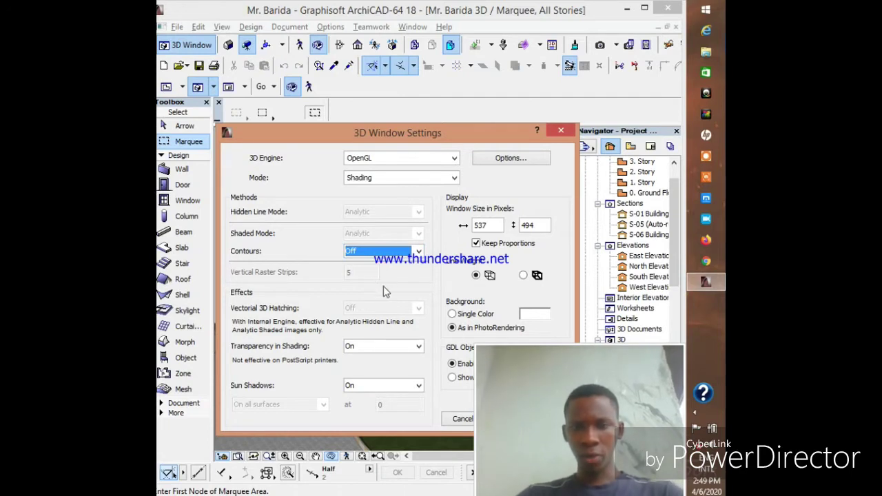
pyautogui.click(419, 348)
pyautogui.click(385, 370)
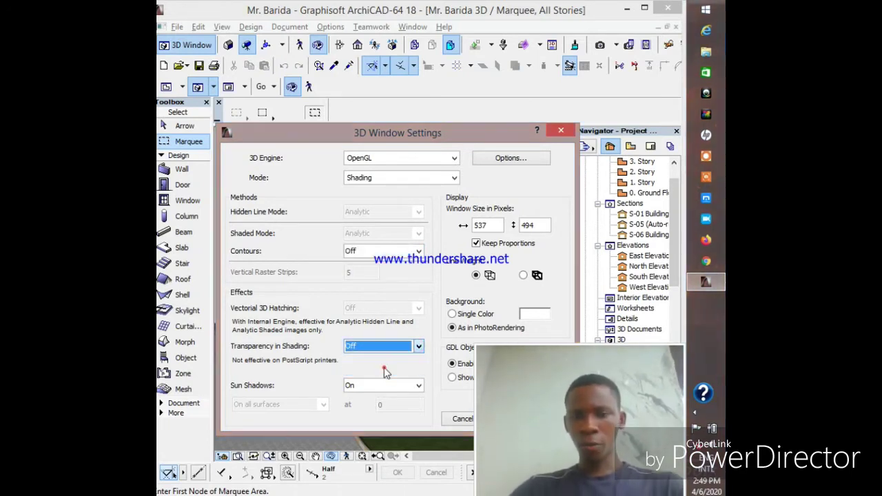
pyautogui.click(420, 386)
pyautogui.click(419, 386)
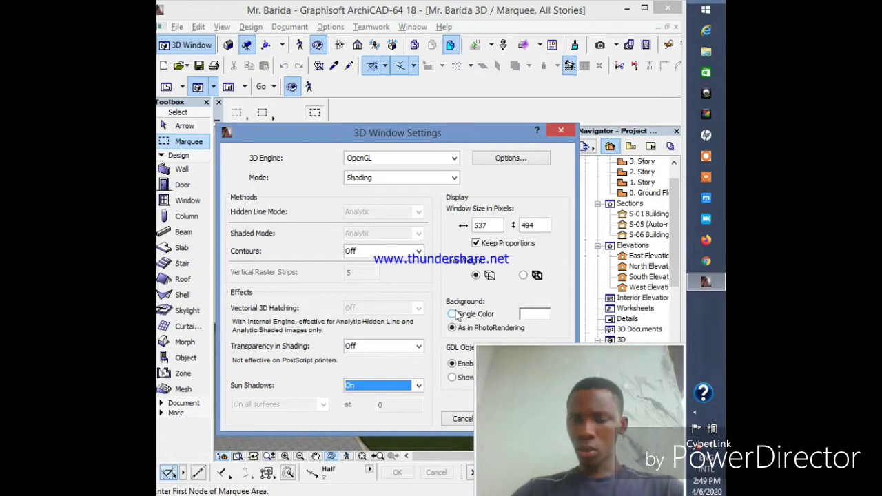
pyautogui.click(453, 313)
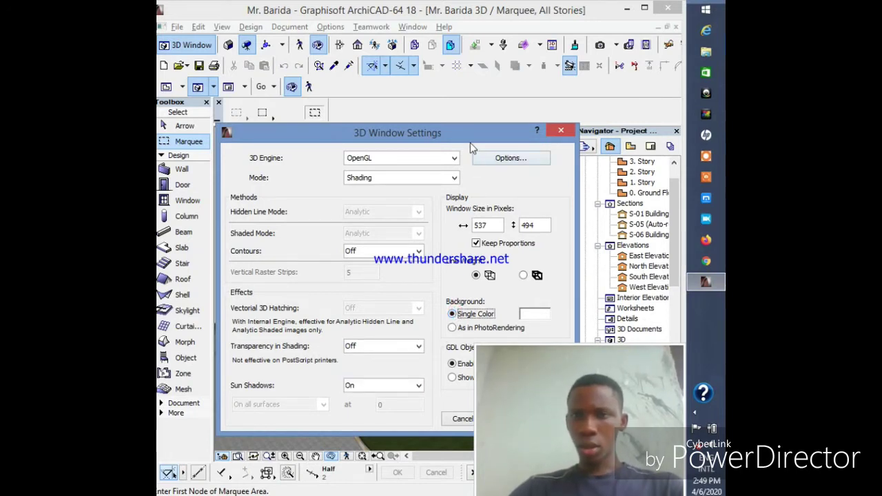
pyautogui.moveTo(470, 136); pyautogui.dragTo(477, 40)
pyautogui.click(546, 322)
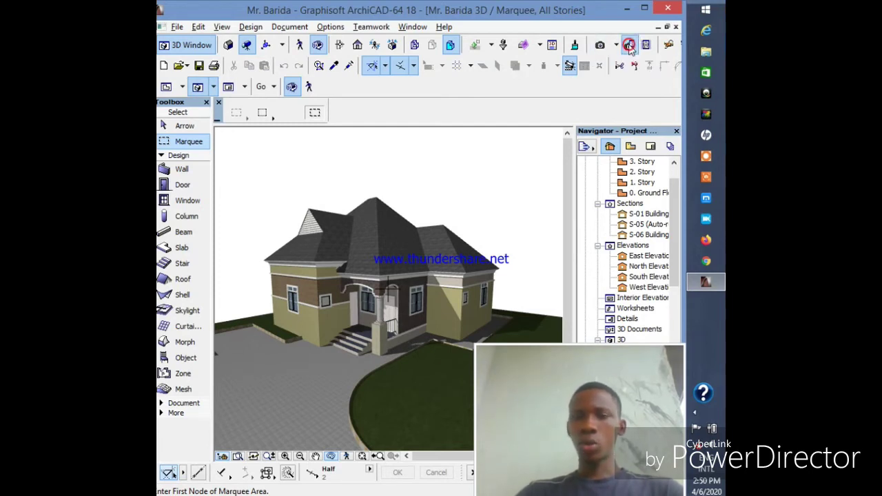
# Open the PhotoRendering Settings palette from the 3D Window toolbar
pyautogui.click(630, 45)
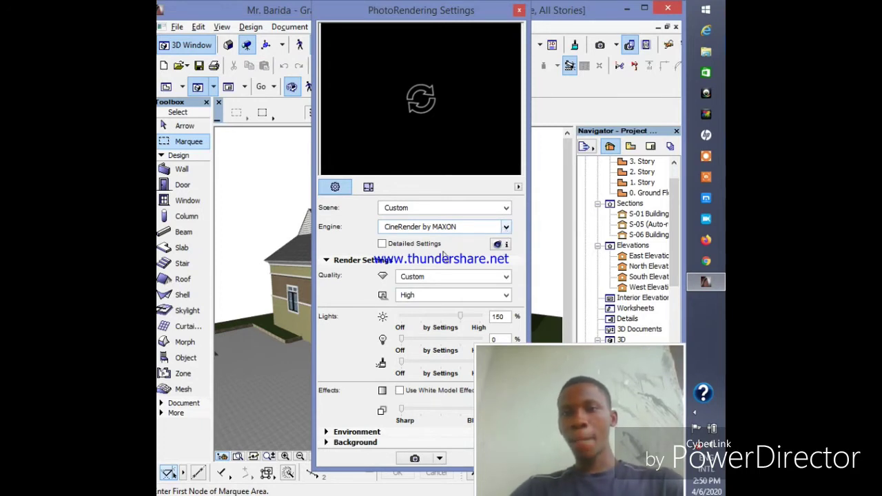
# Set the rendering engine to Internal, after briefly switching back to CineRender by MAXON
pyautogui.click(504, 228)
pyautogui.click(465, 241)
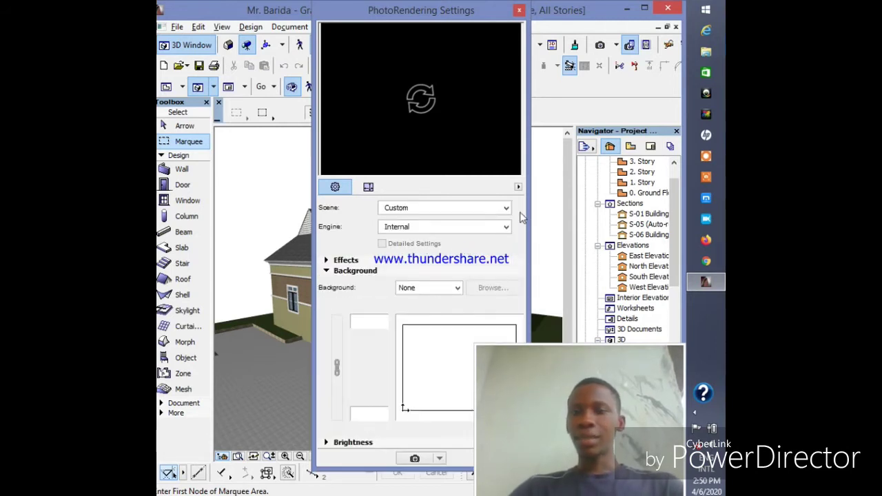
pyautogui.click(505, 228)
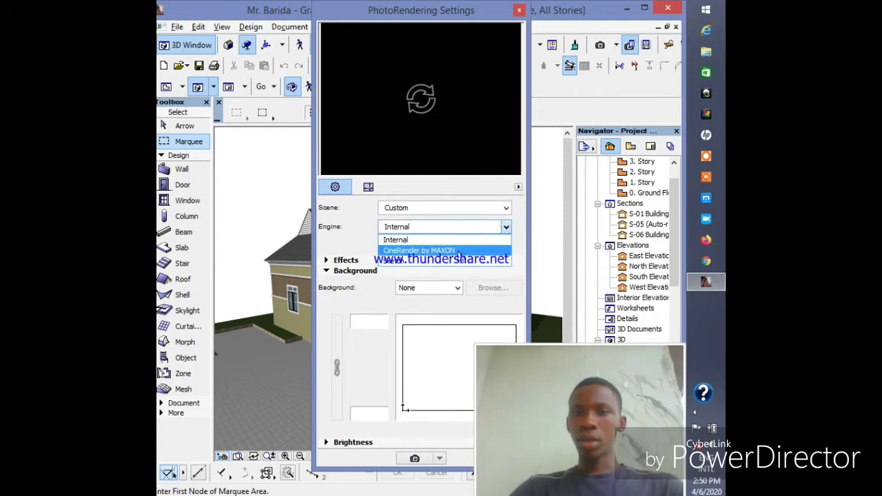
pyautogui.click(454, 250)
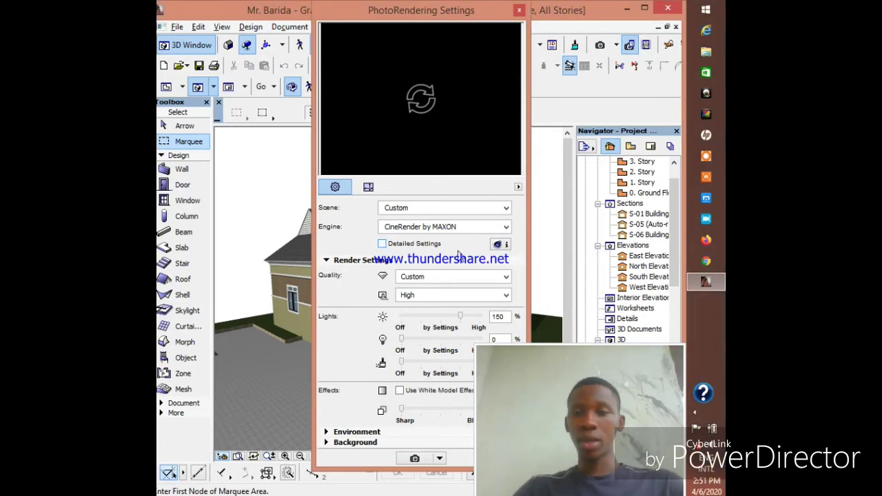
pyautogui.click(498, 227)
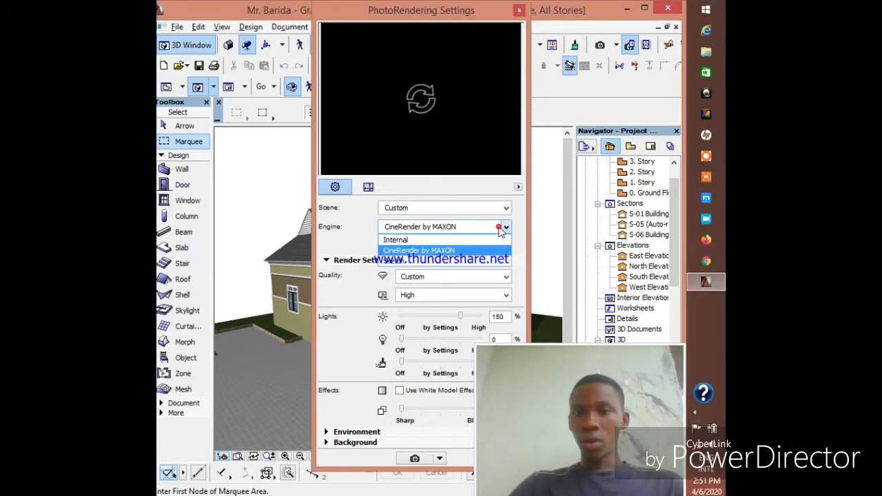
pyautogui.click(467, 240)
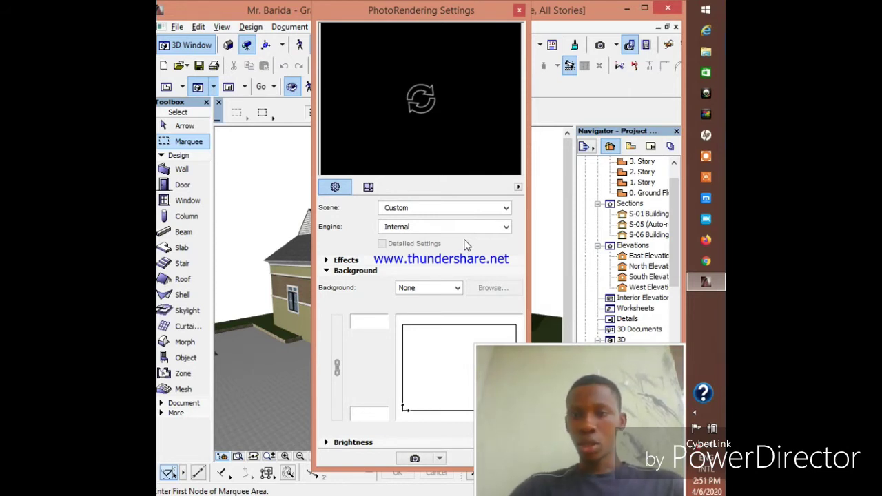
# Keep the background at None, expand Effects, and render a preview of the bungalow
pyautogui.click(455, 288)
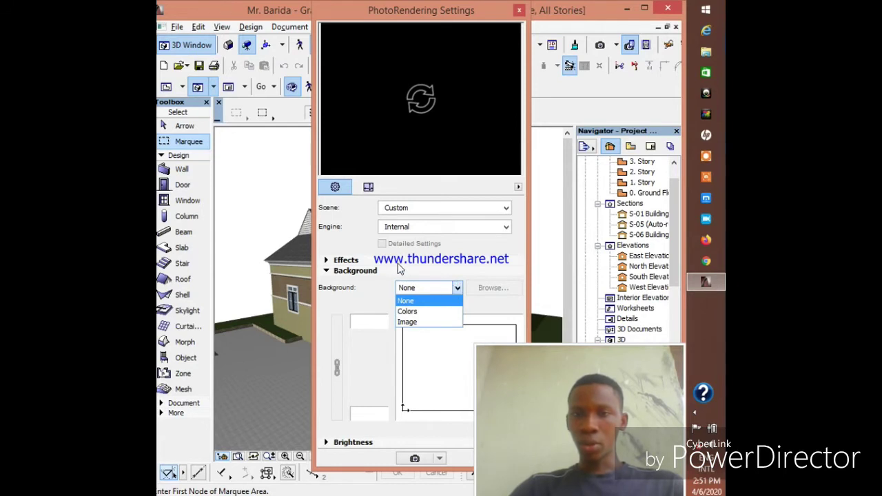
pyautogui.click(426, 271)
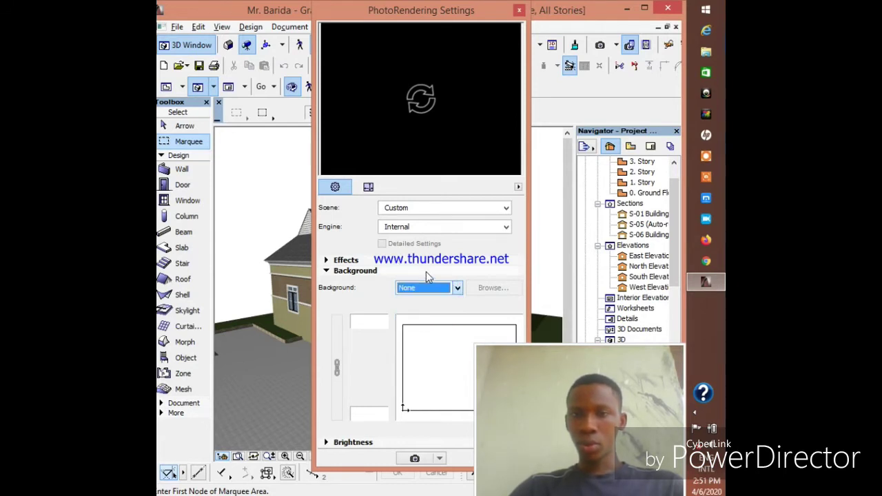
pyautogui.click(377, 271)
pyautogui.click(373, 263)
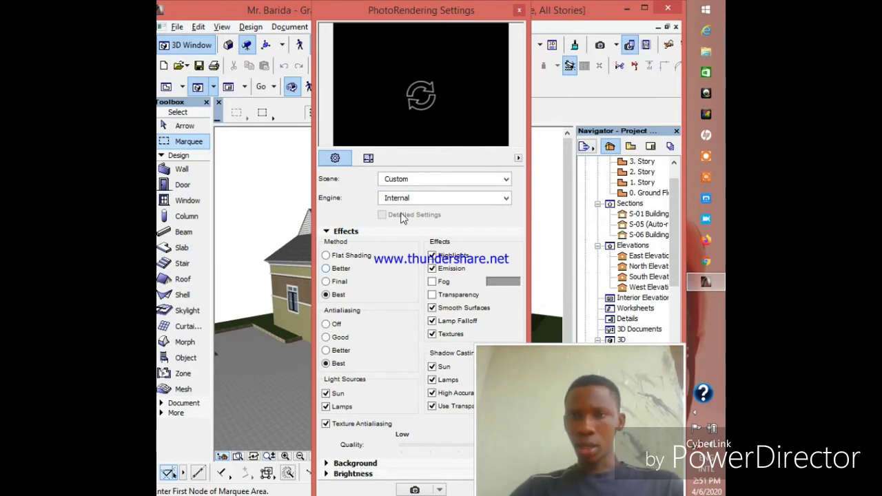
pyautogui.click(418, 88)
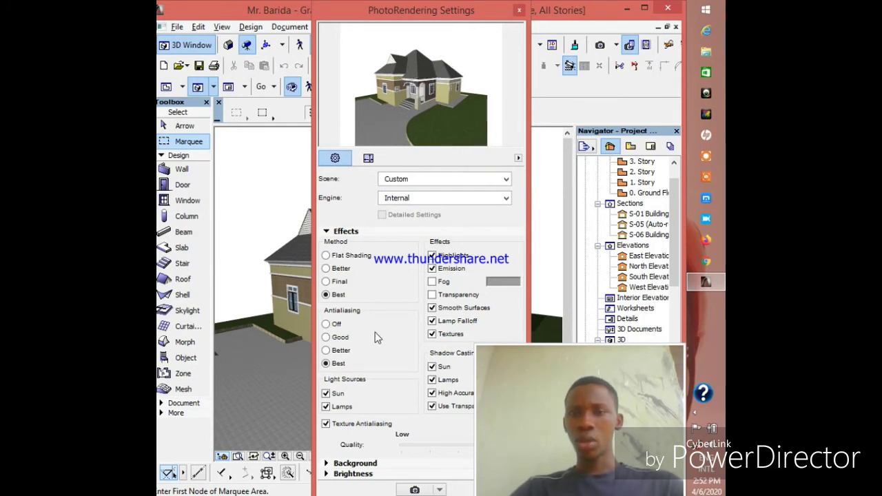
# Photorender the bungalow into its own picture window with the PhotoRender Projection button
pyautogui.click(426, 490)
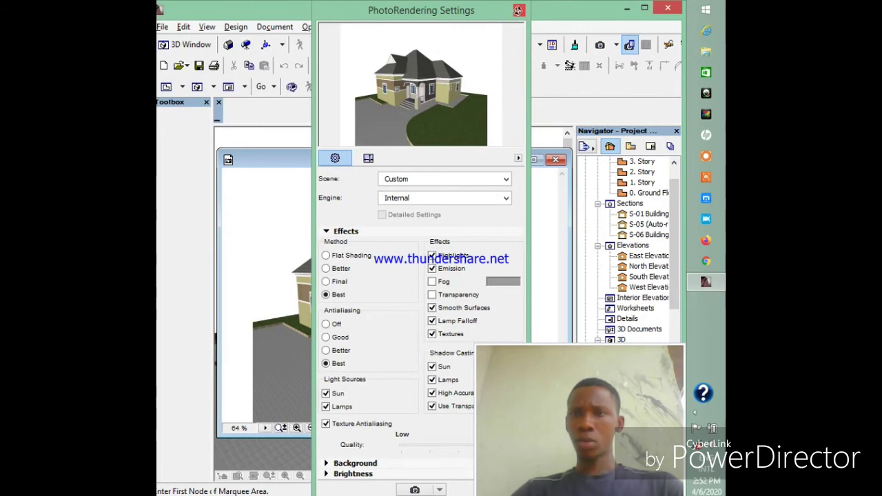
# Close the PhotoRendering Settings palette
pyautogui.click(518, 10)
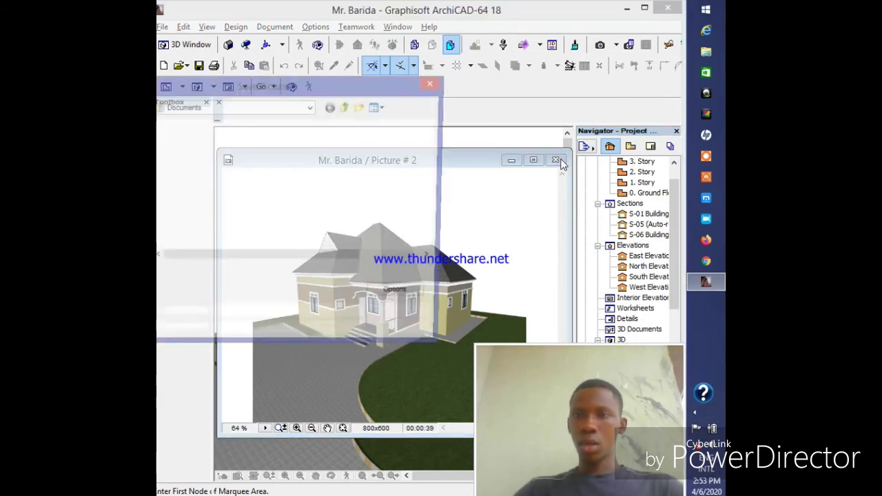
# In Save Picture, set the type to JPEG (*.jpg) and name the file 'ma 1'
pyautogui.moveTo(391, 90); pyautogui.dragTo(545, 94)
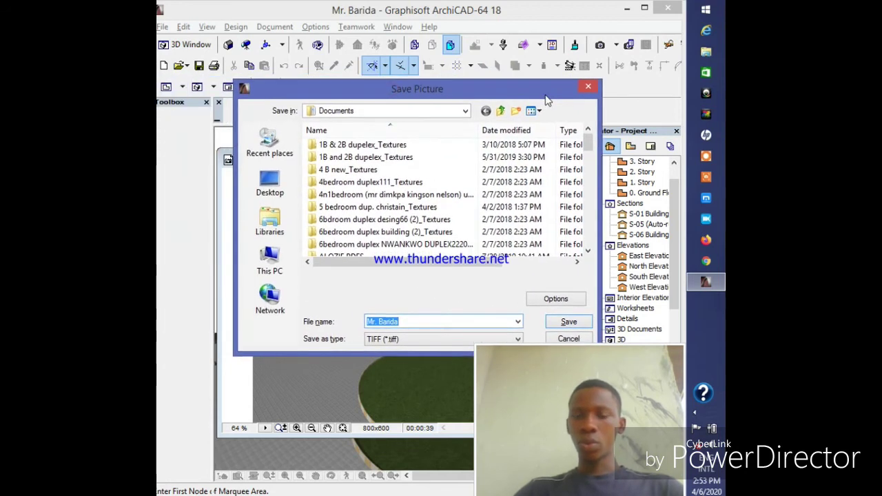
pyautogui.click(417, 322)
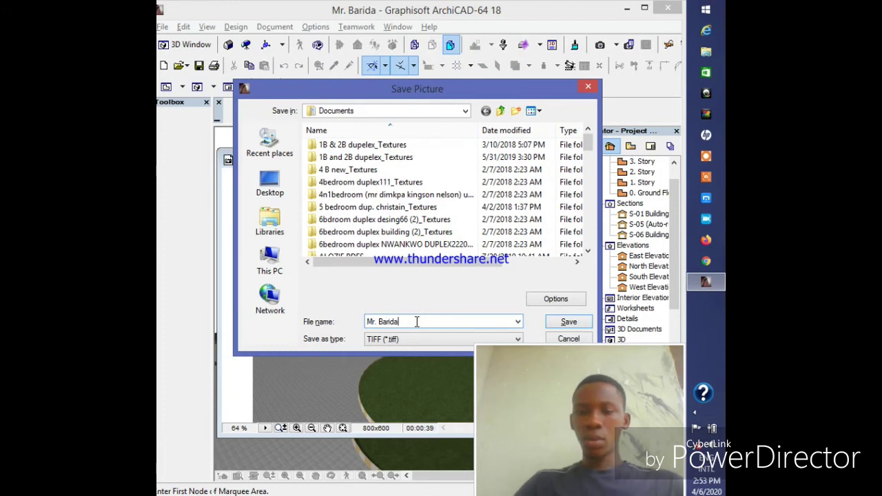
pyautogui.press('BackSpace')
pyautogui.press('BackSpace')
pyautogui.press('BackSpace')
pyautogui.press('BackSpace')
pyautogui.press('BackSpace')
pyautogui.press('BackSpace')
pyautogui.press('BackSpace')
pyautogui.press('BackSpace')
pyautogui.press('BackSpace')
pyautogui.press('BackSpace')
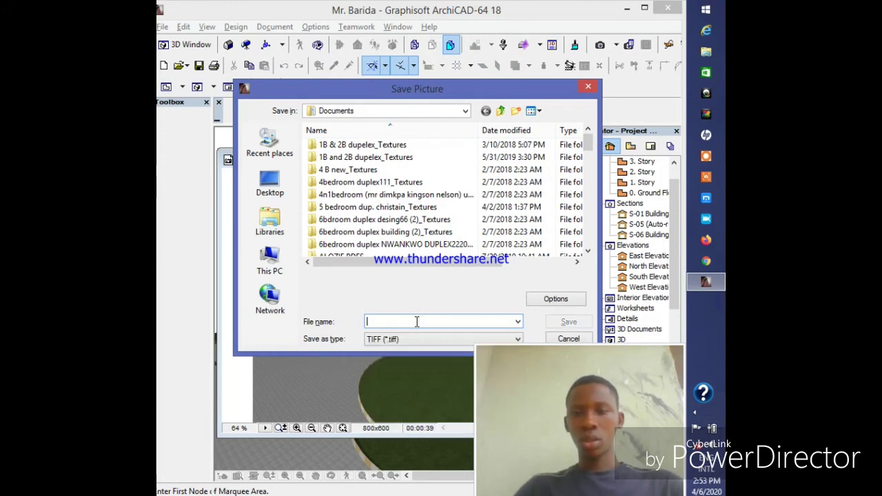
pyautogui.click(441, 338)
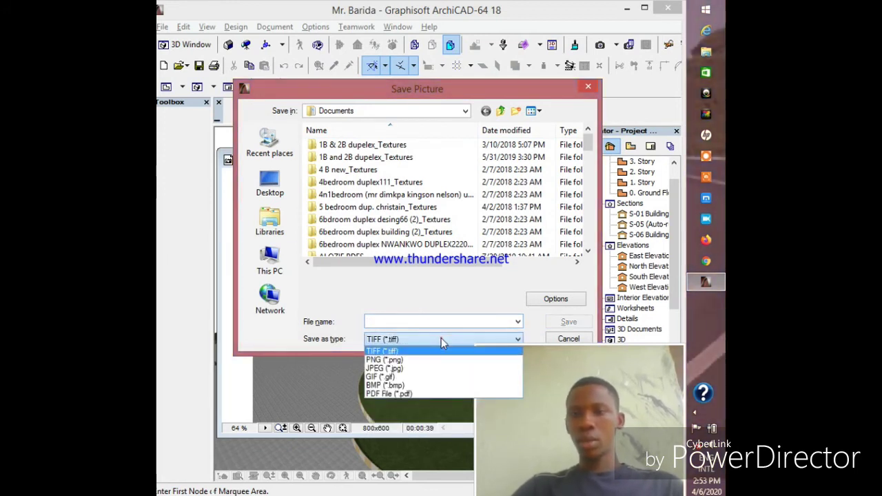
pyautogui.click(385, 372)
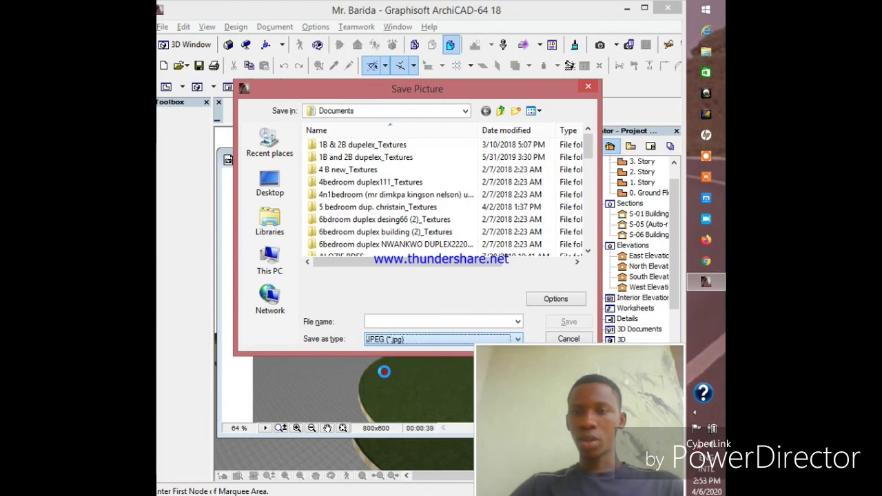
pyautogui.click(489, 320)
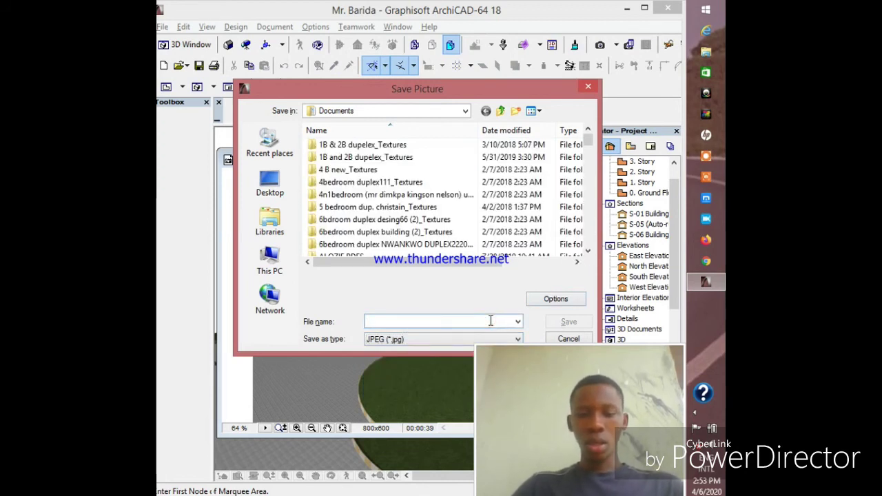
pyautogui.write('ma')
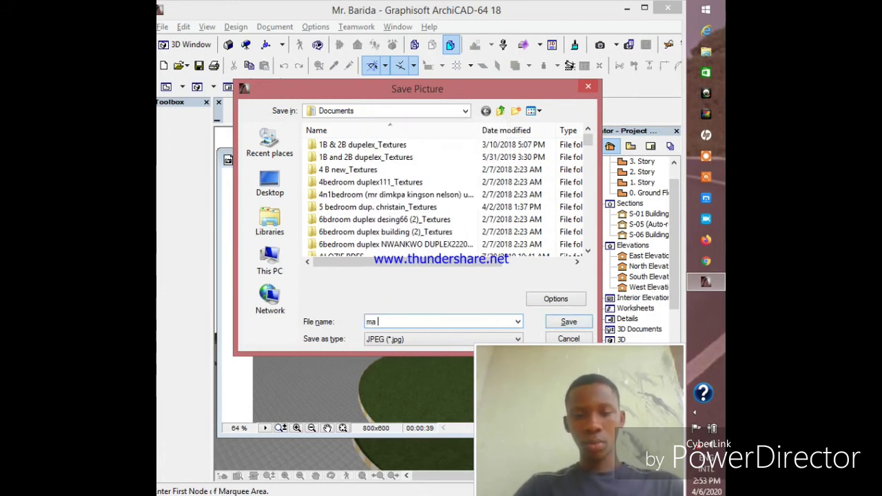
pyautogui.write(' 1')
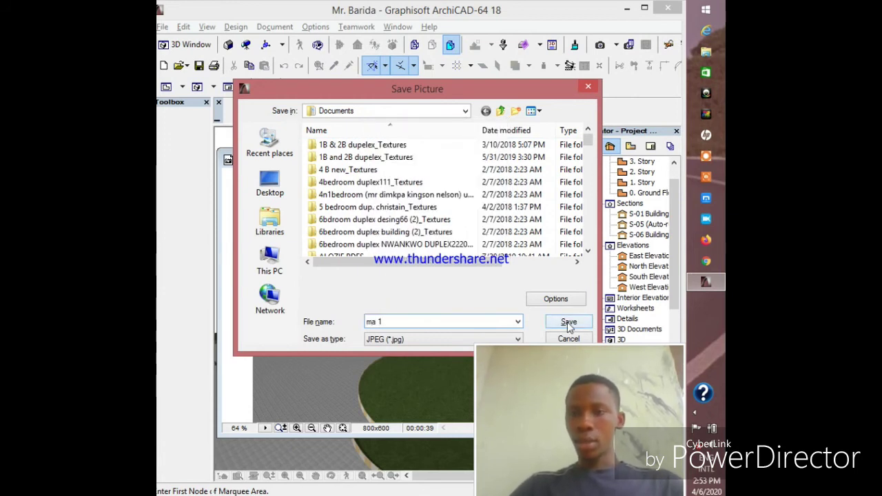